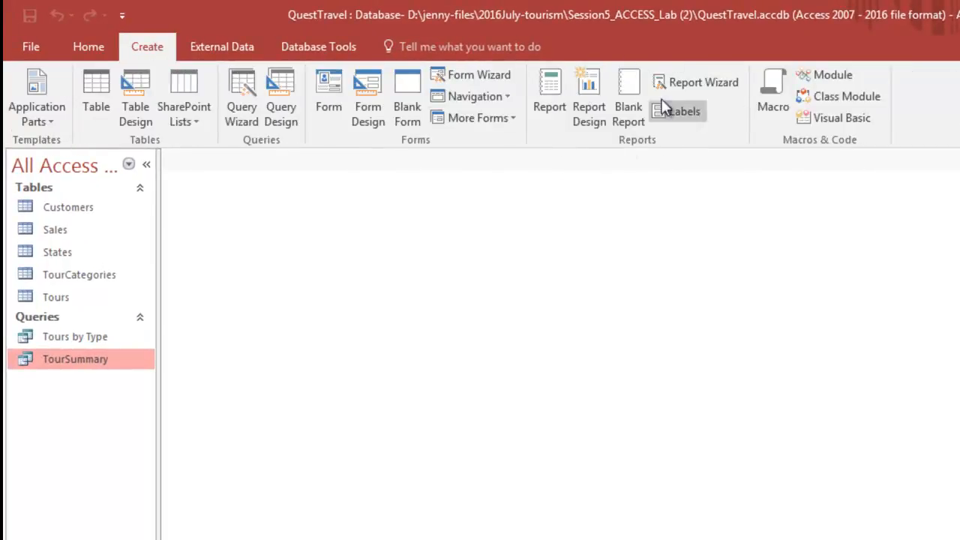
# Start a Report Wizard report based on the TourSummary query and include all of its fields
pyautogui.click(716, 86)
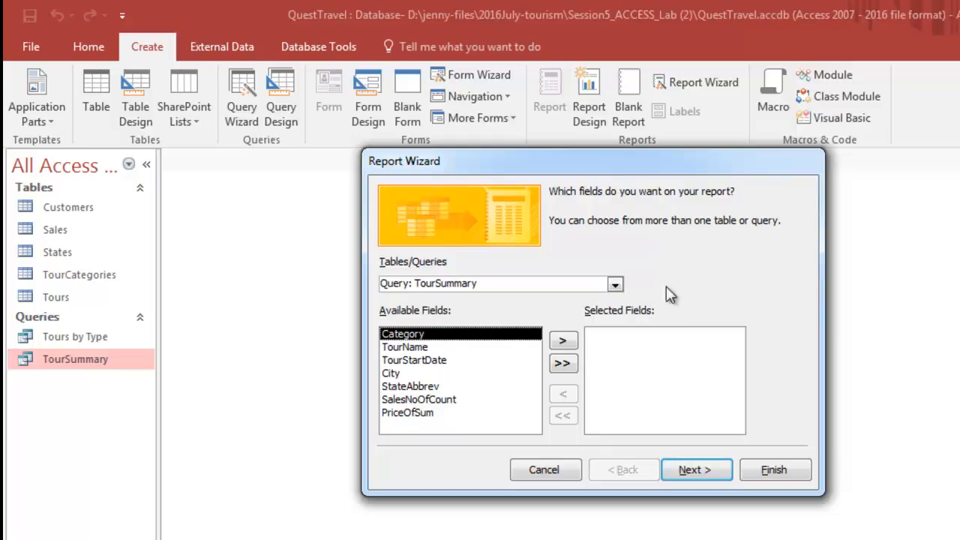
pyautogui.click(616, 284)
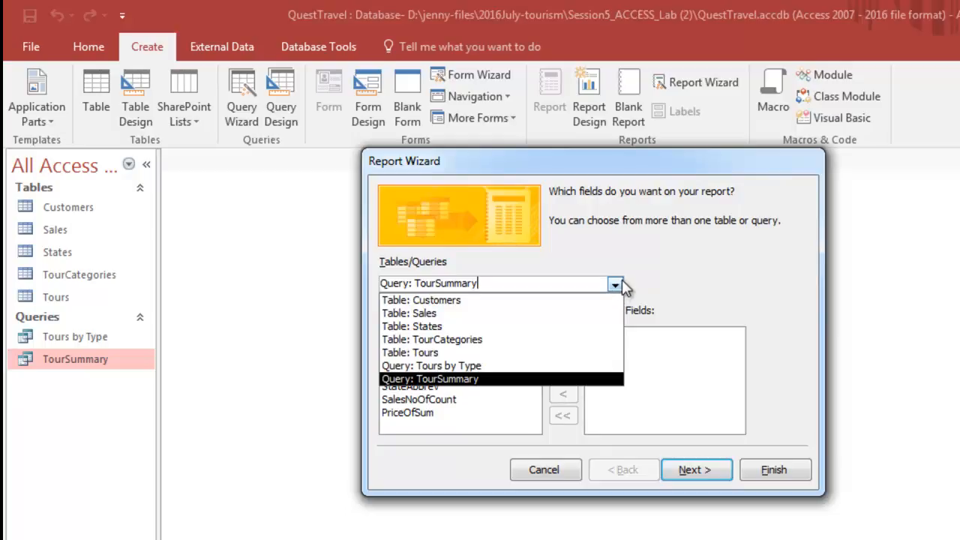
pyautogui.click(506, 378)
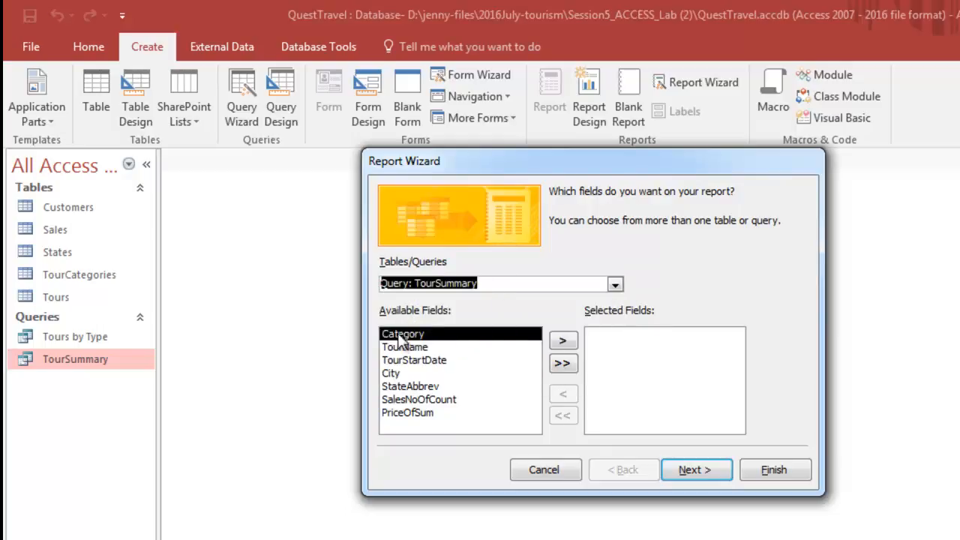
pyautogui.click(567, 368)
pyautogui.click(713, 473)
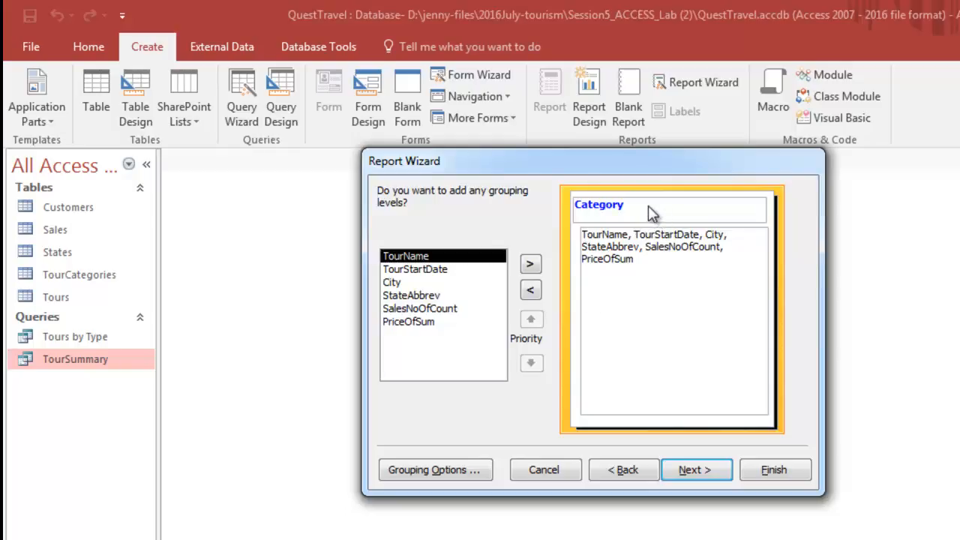
# Remove the suggested Category grouping level, then set Category as the report's grouping level again and accept it
pyautogui.click(534, 292)
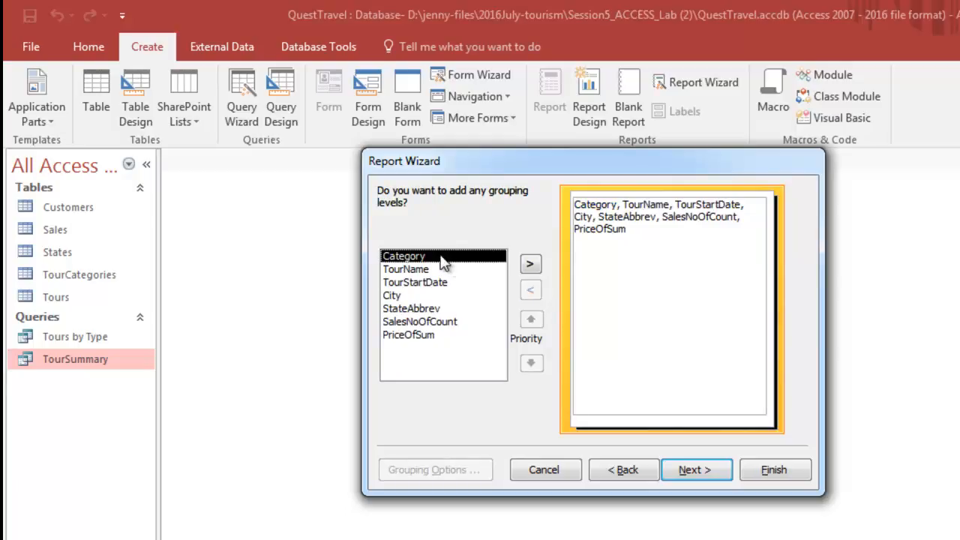
pyautogui.click(530, 265)
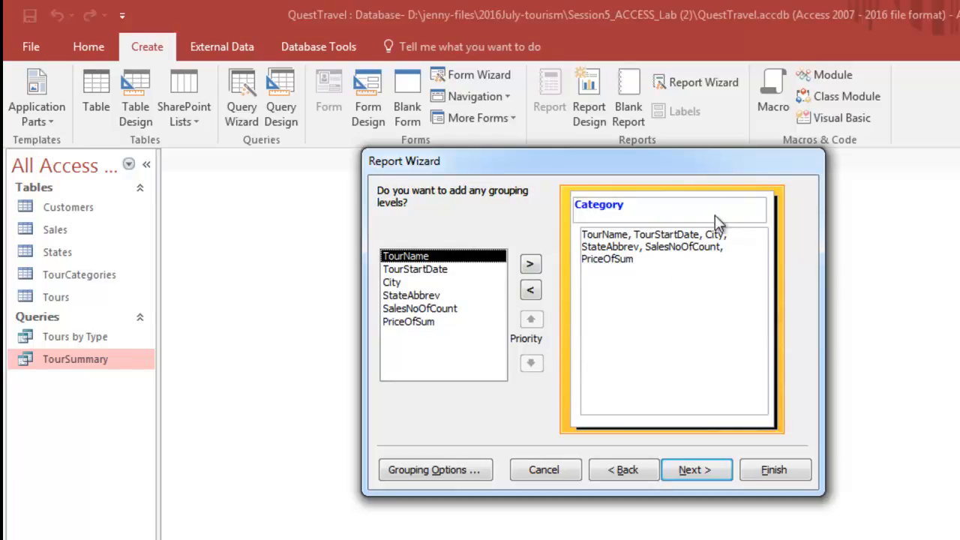
pyautogui.click(698, 470)
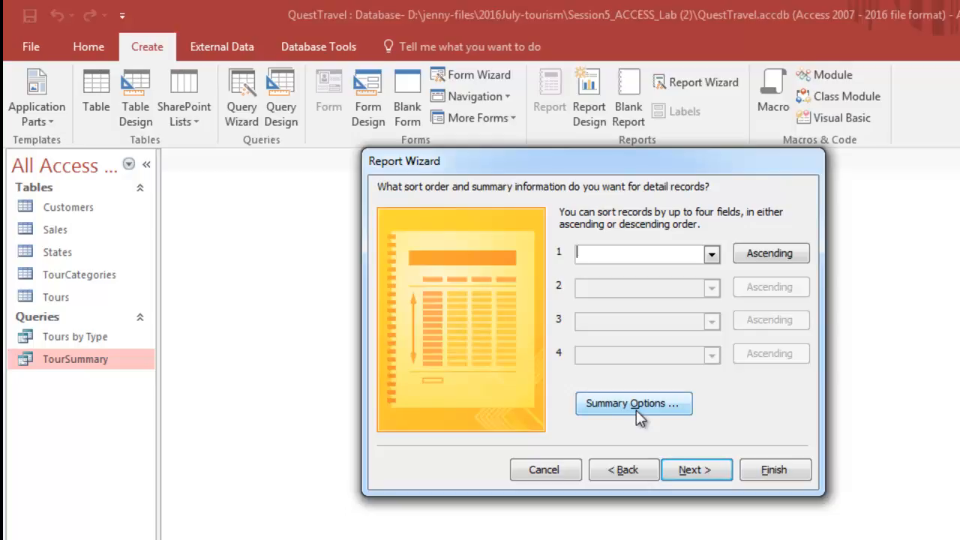
# Sort the detail records by TourName in ascending order and calculate sums for SalesNoOfCount and PriceOfSum
pyautogui.click(711, 255)
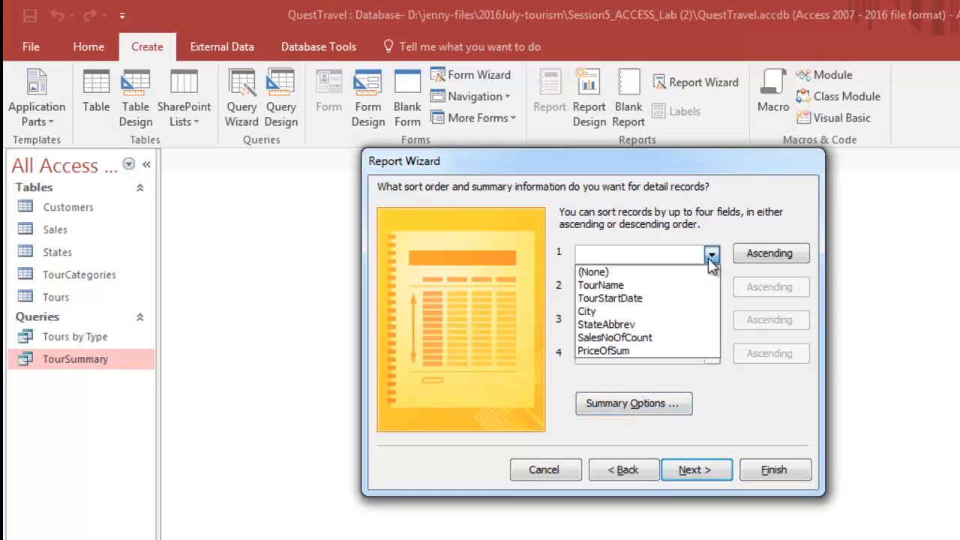
pyautogui.click(609, 286)
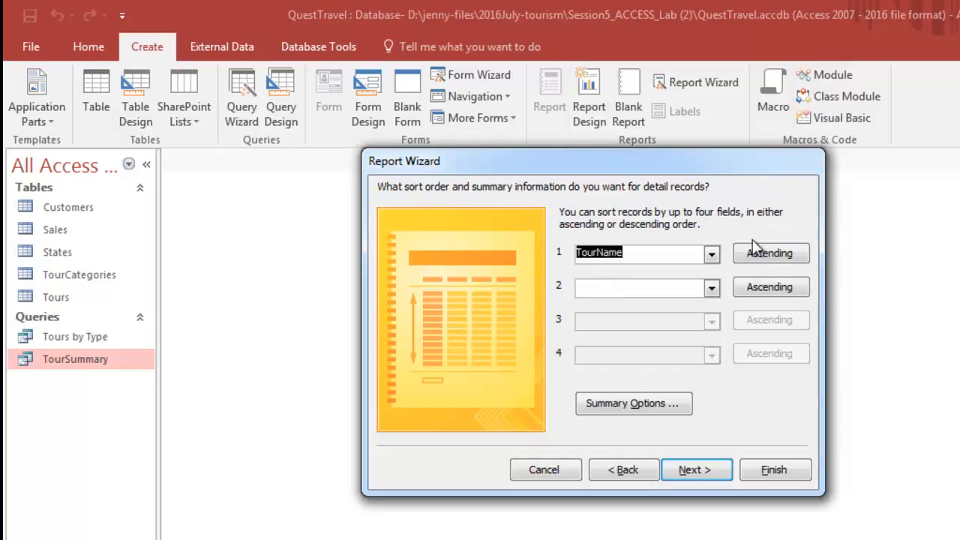
pyautogui.click(642, 406)
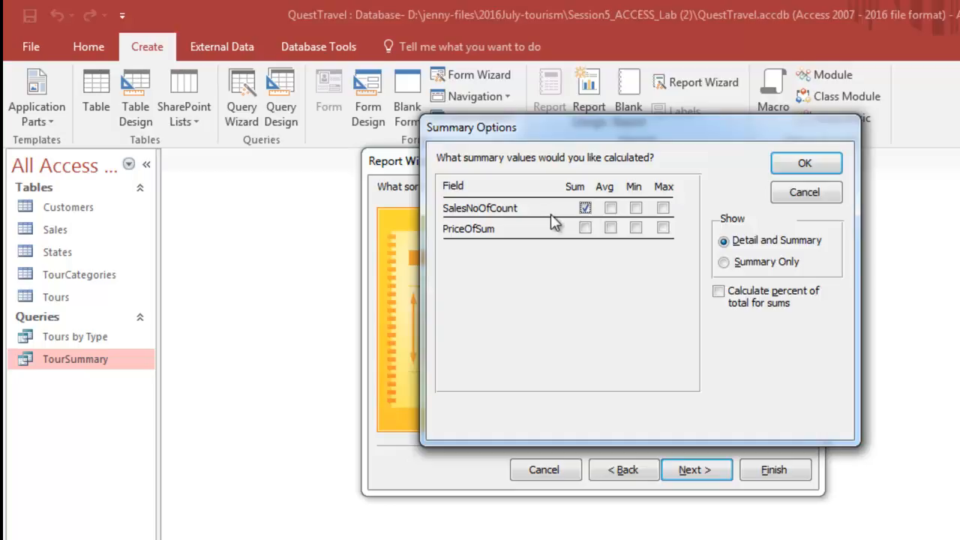
pyautogui.click(585, 229)
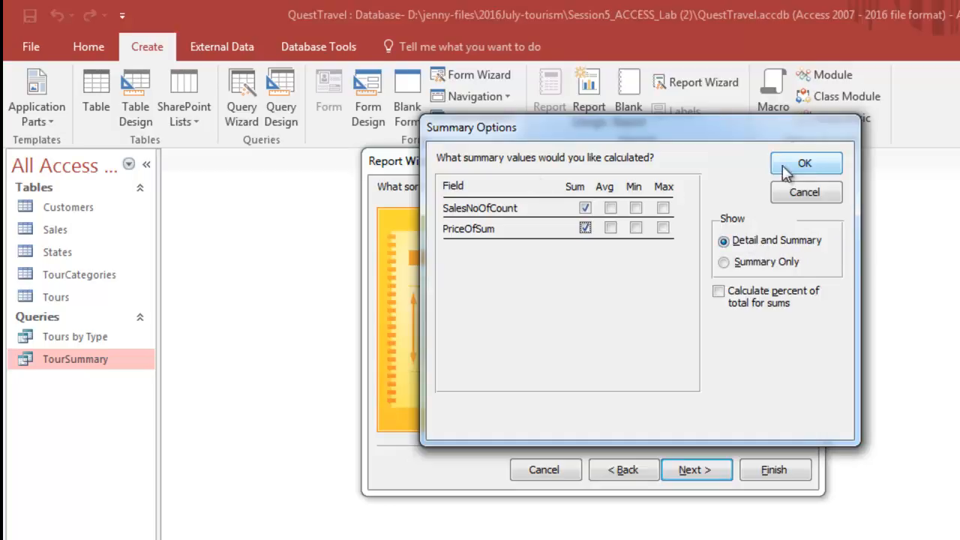
pyautogui.click(804, 165)
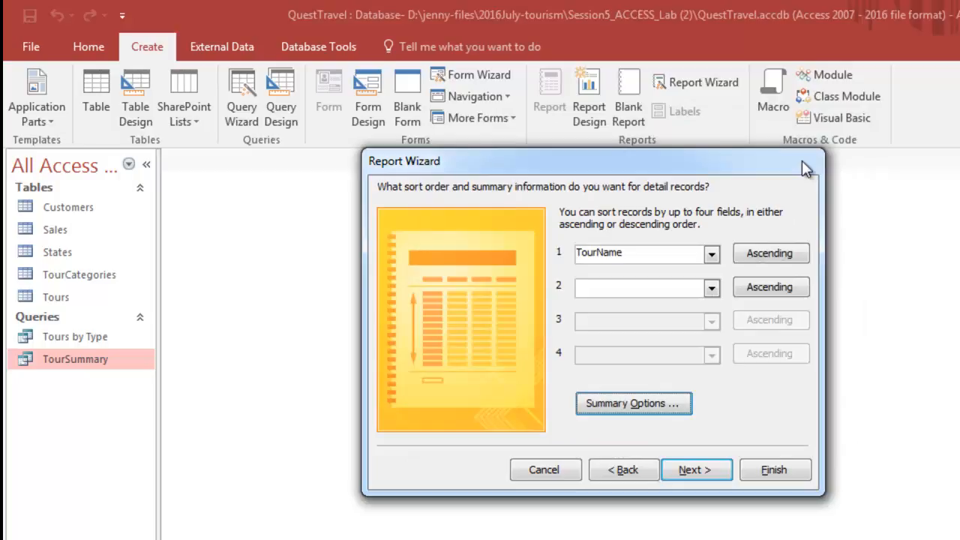
pyautogui.click(717, 473)
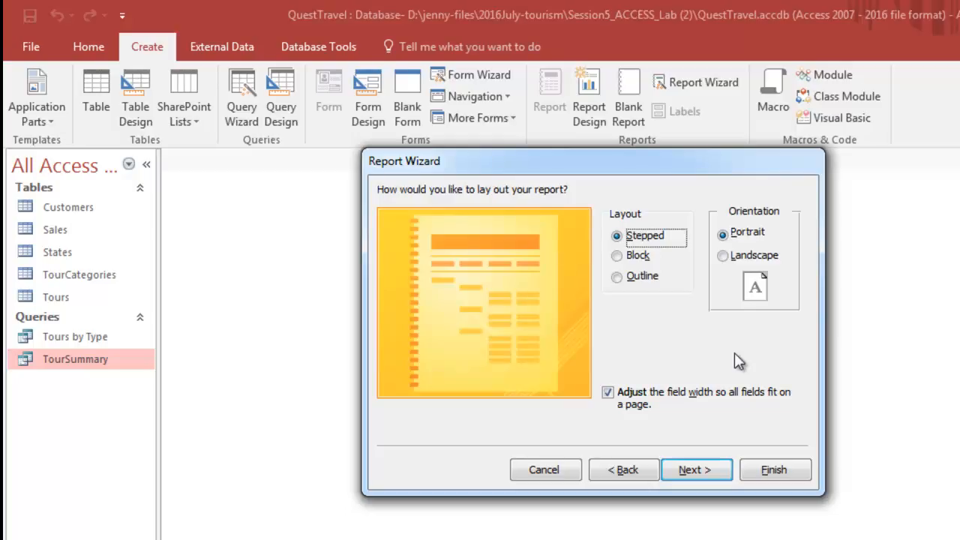
# Compare the Block and Outline layouts and lay out the report as Outline in portrait orientation
pyautogui.click(634, 256)
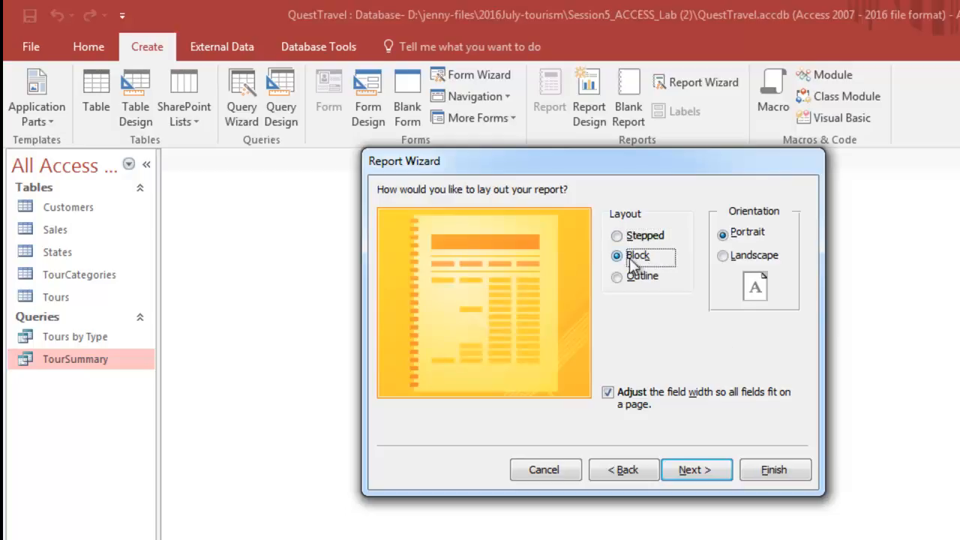
pyautogui.click(645, 279)
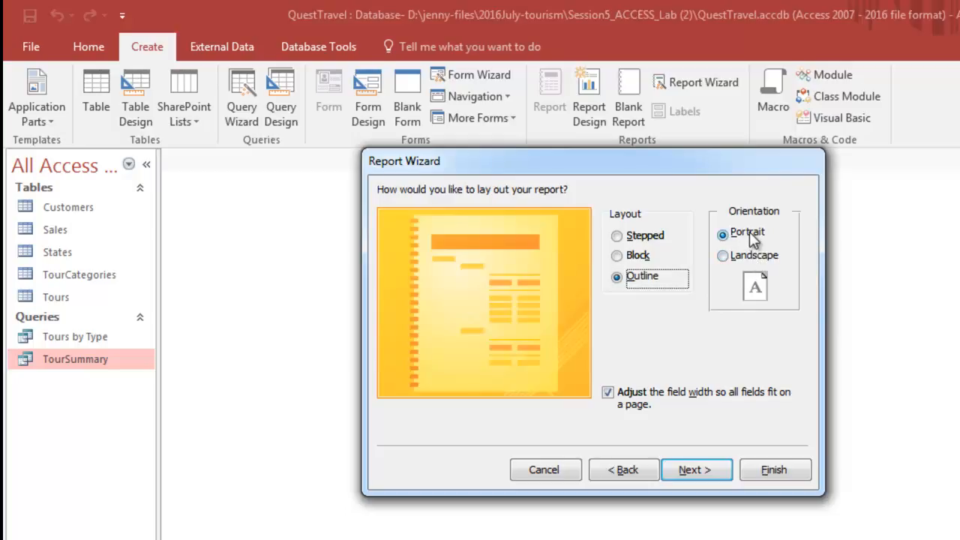
pyautogui.click(692, 475)
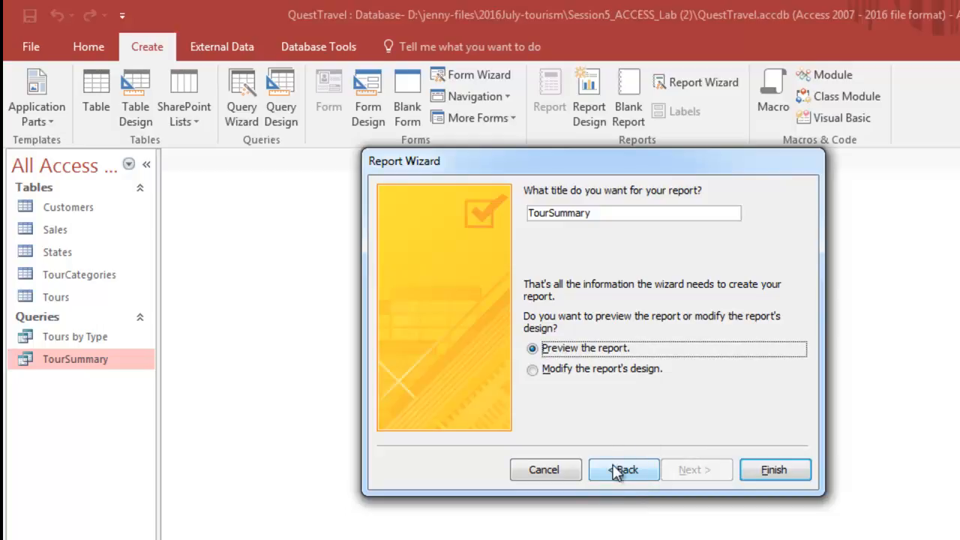
# Title the report "Tour Summary Report" and finish the wizard with the report preview
pyautogui.click(548, 214)
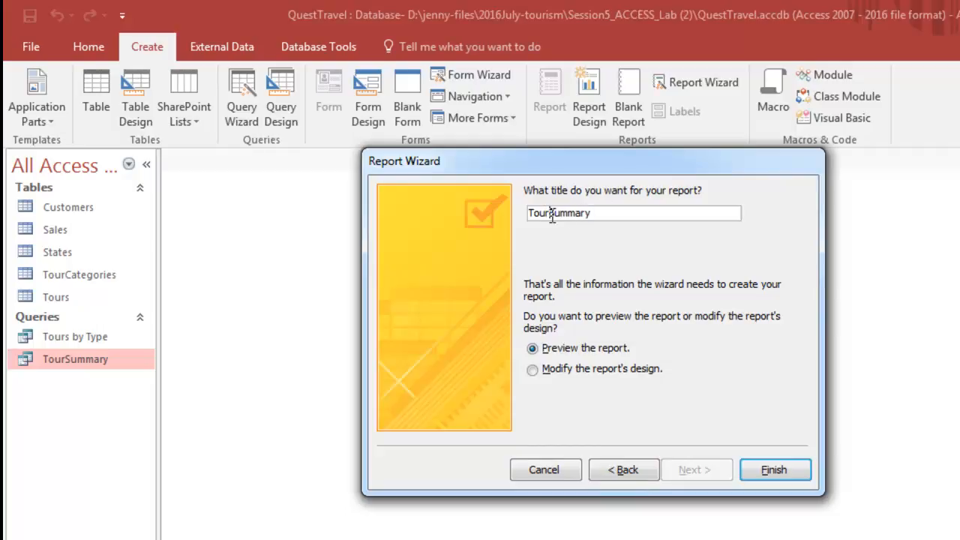
pyautogui.click(604, 212)
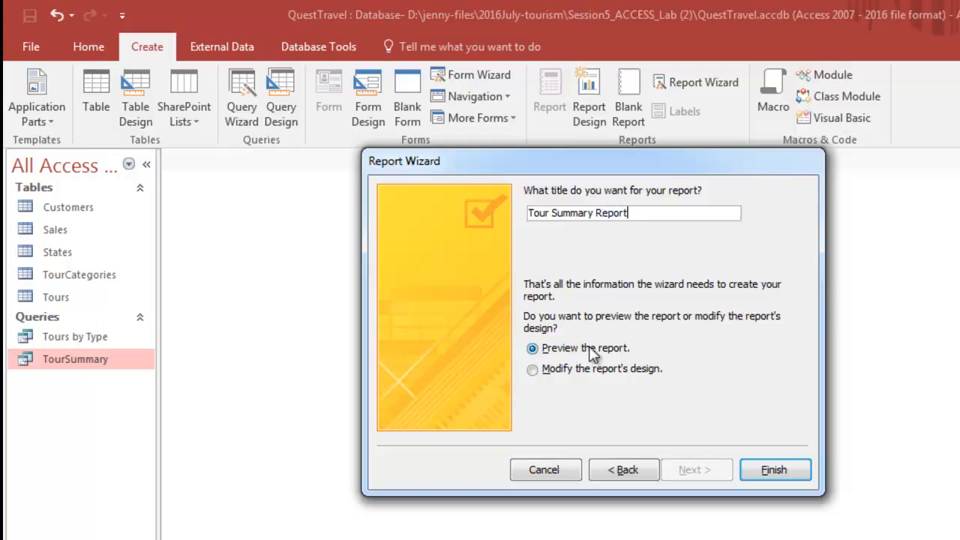
pyautogui.click(786, 474)
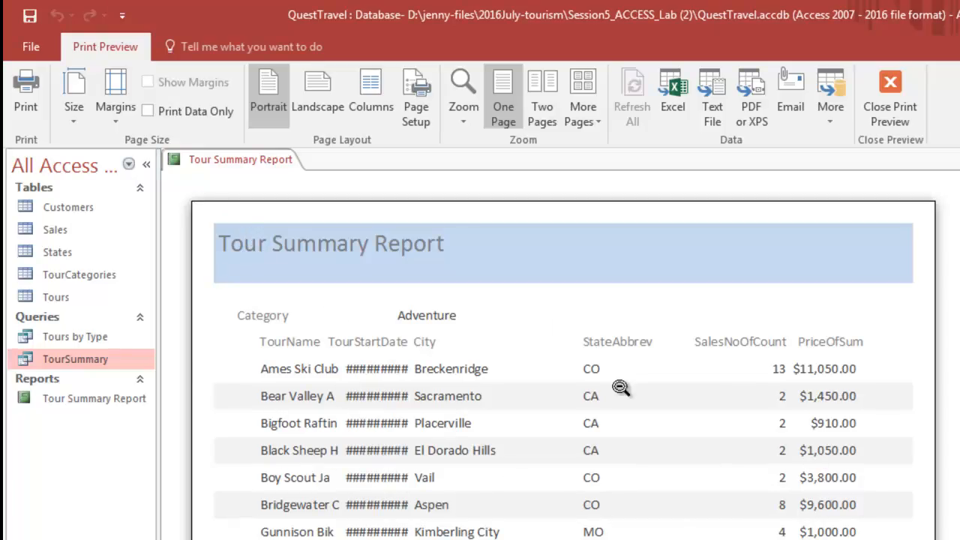
# Look through both pages of the report preview, examining the category groups, their sums and the grand total
pyautogui.scroll(-2, 564, 355)
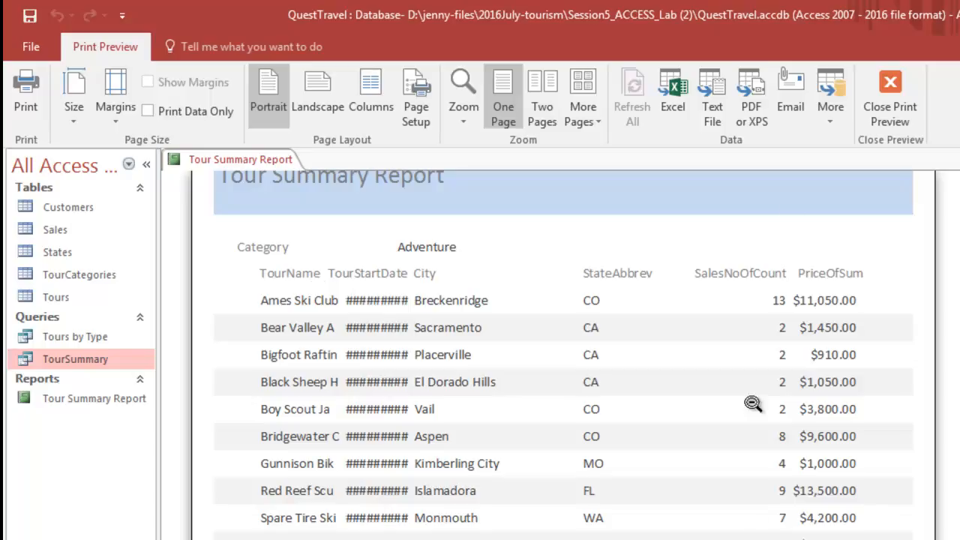
pyautogui.scroll(-10, 563, 352)
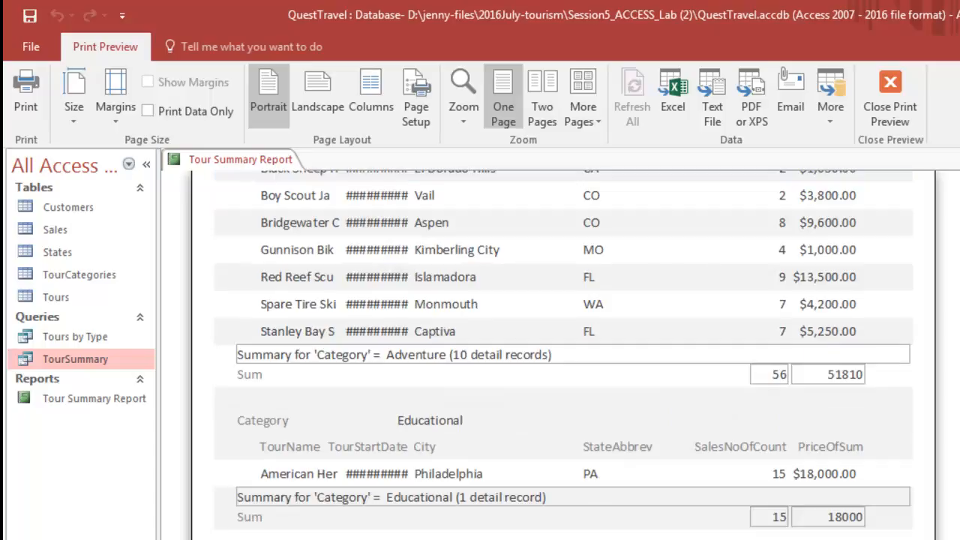
pyautogui.scroll(-5, 563, 353)
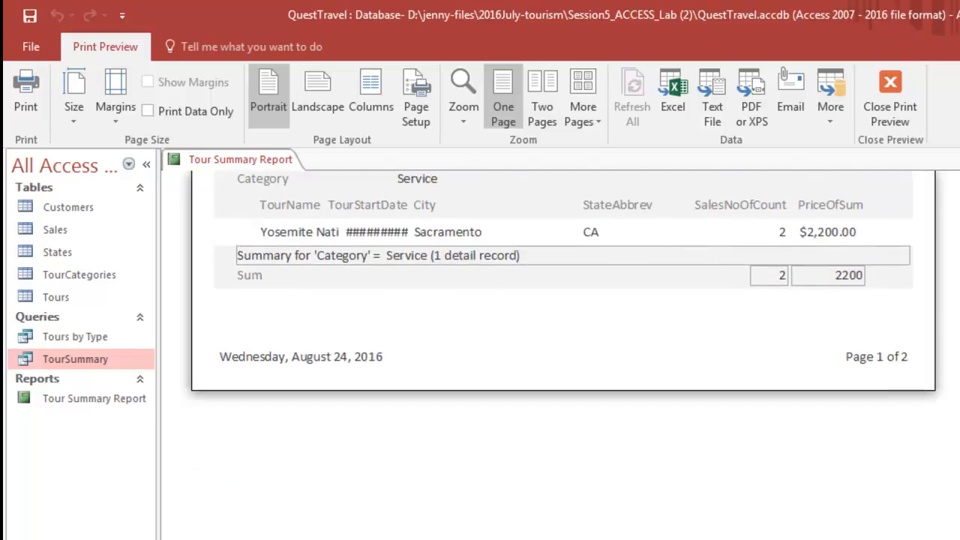
pyautogui.scroll(12, 563, 352)
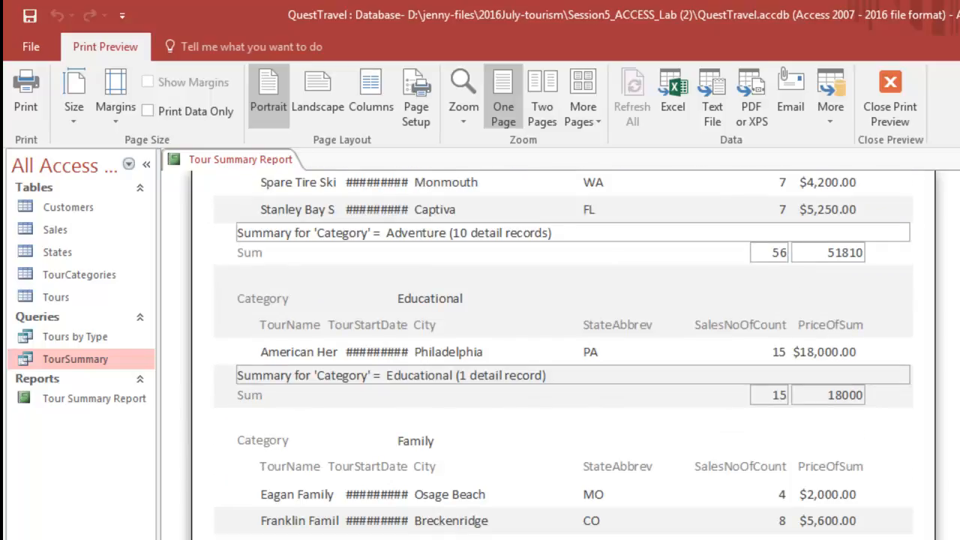
pyautogui.press('pagedown')
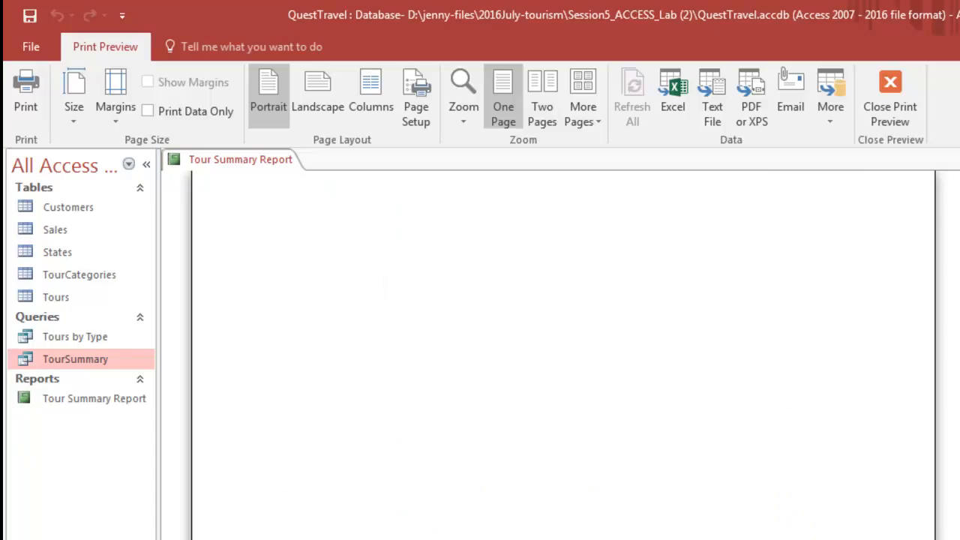
pyautogui.scroll(5, 563, 353)
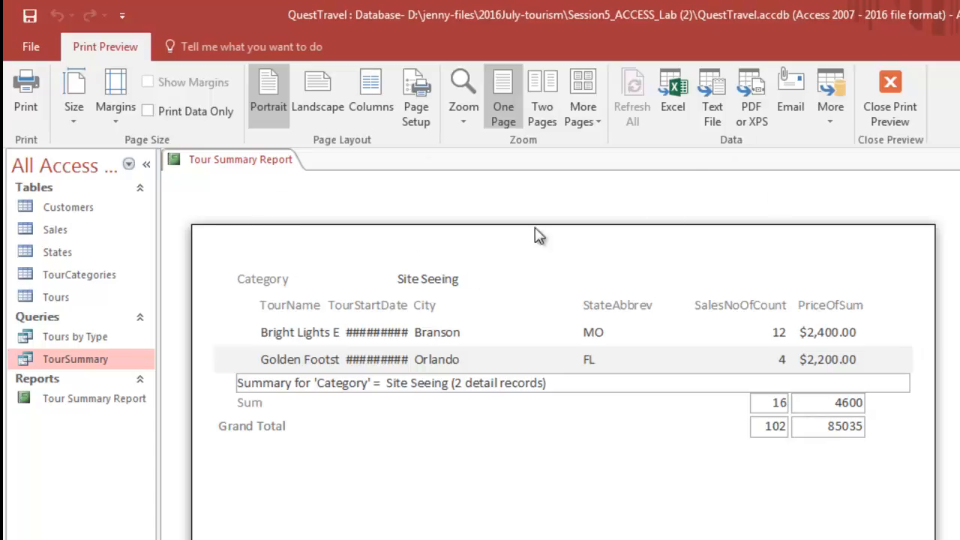
# Leave the print preview and close the Tour Summary Report
pyautogui.click(893, 79)
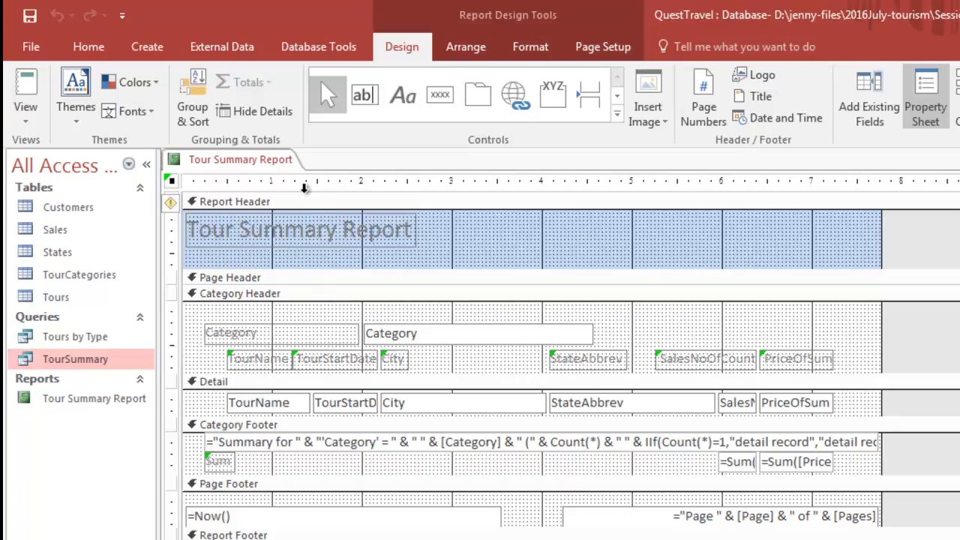
pyautogui.rightClick(271, 161)
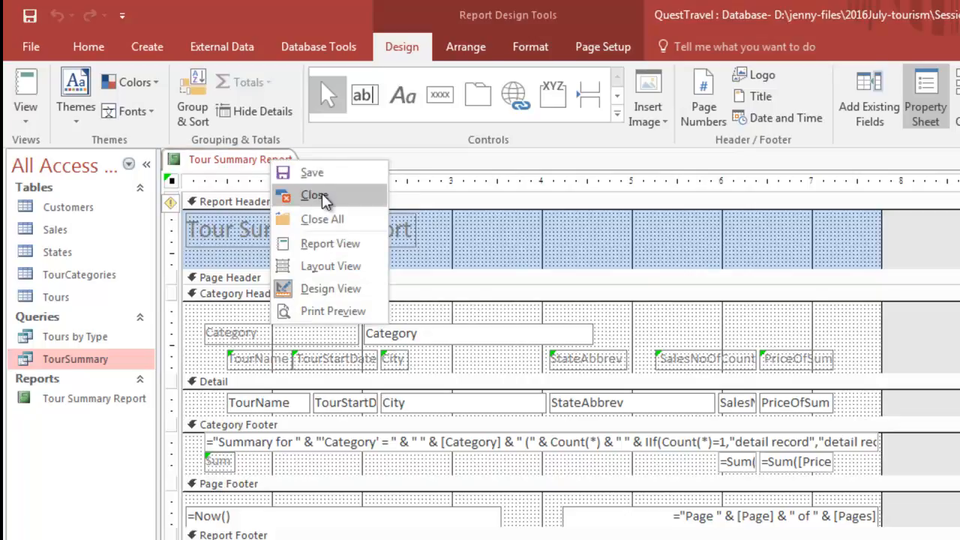
pyautogui.click(323, 197)
# Reopen the Tour Summary Report to view it in Report View and Design View, and close it again
pyautogui.click(100, 402)
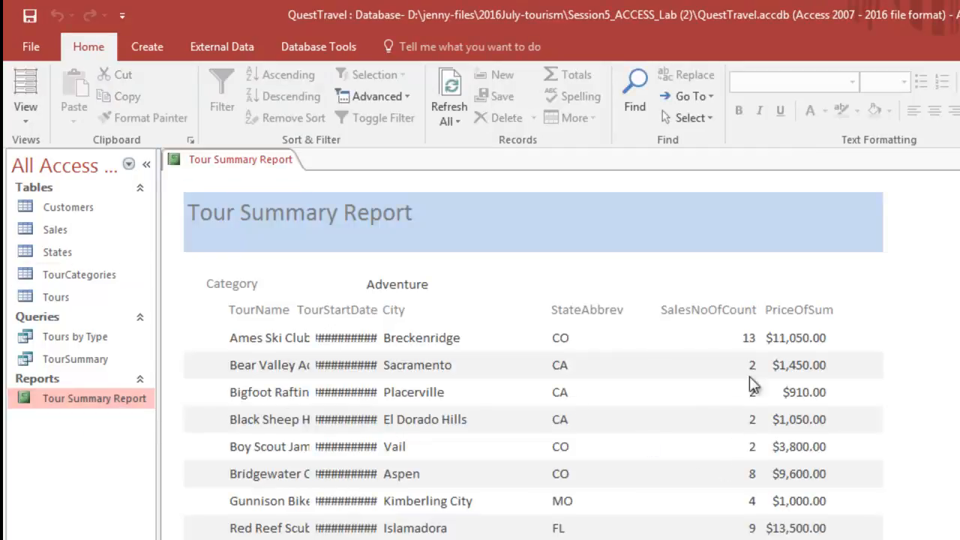
pyautogui.rightClick(277, 162)
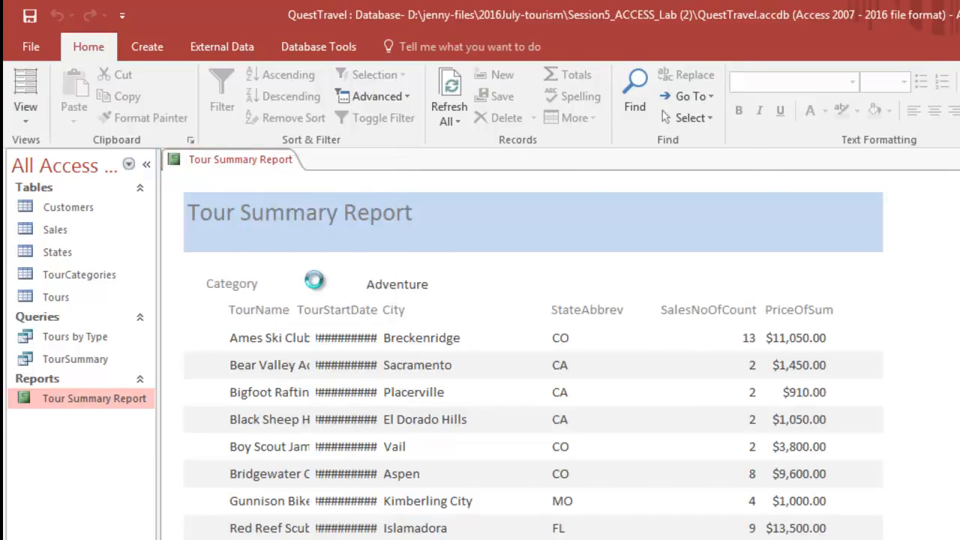
pyautogui.click(318, 285)
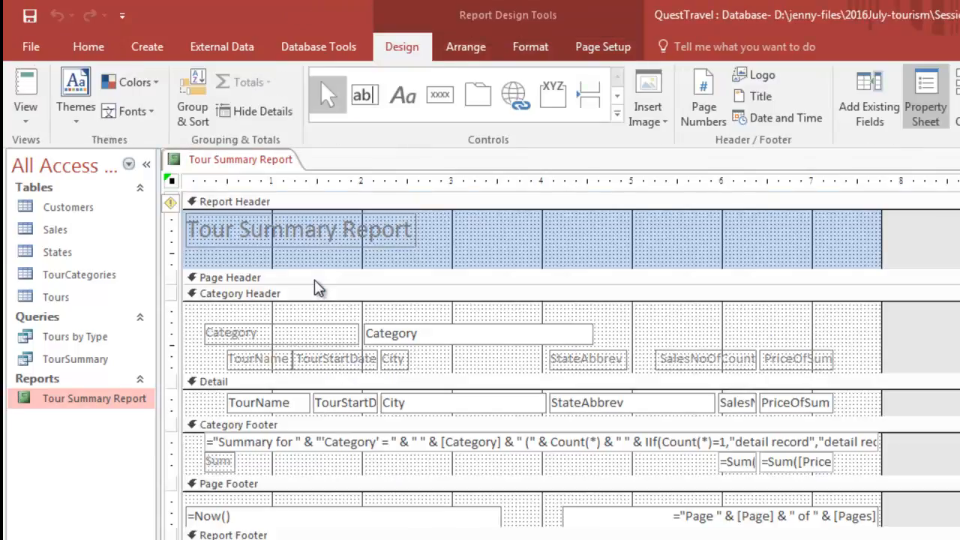
pyautogui.rightClick(288, 162)
pyautogui.click(315, 189)
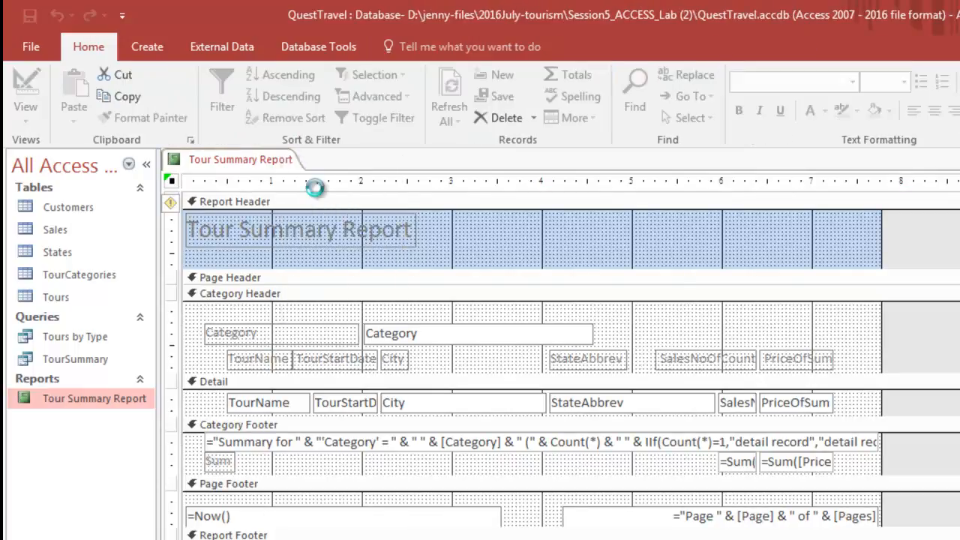